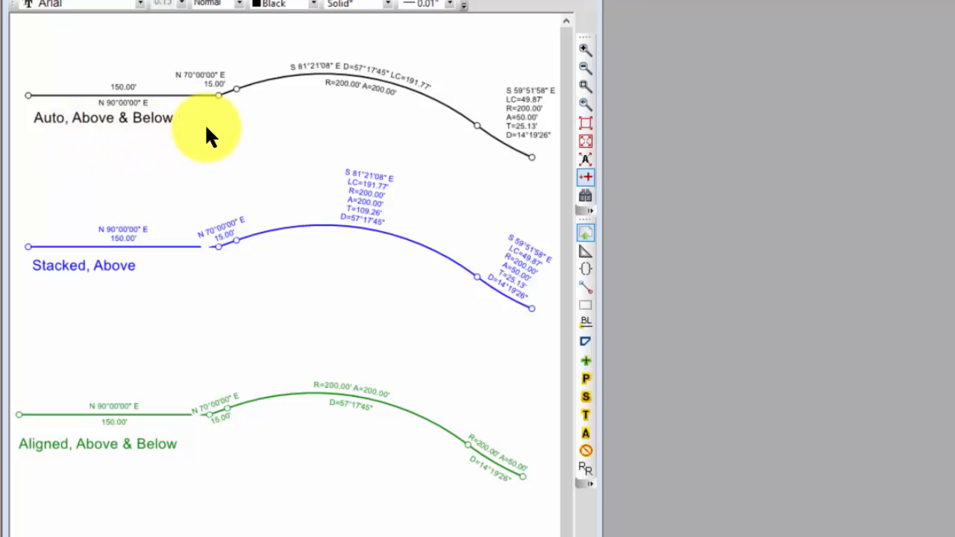
Open the drawing settings of the black Auto, Above & Below traverse and choose the Auto style for its line labels.
{"action": "left_click", "coordinate": [336, 84]}
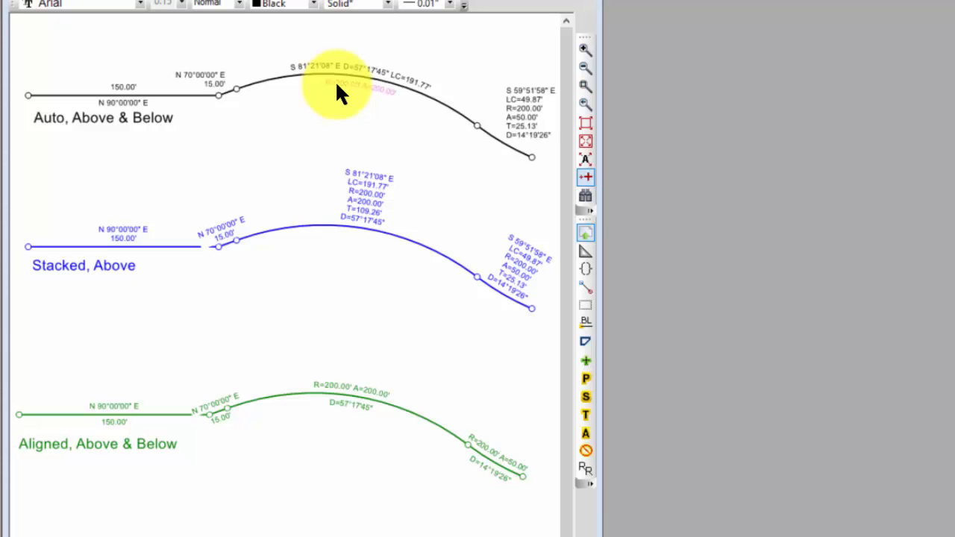
{"action": "double_click", "coordinate": [337, 86]}
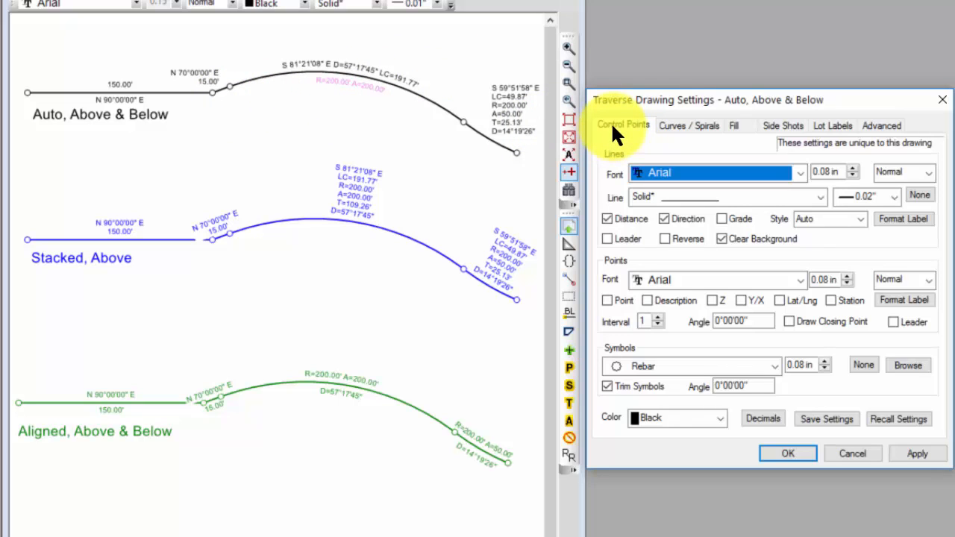
{"action": "left_click", "coordinate": [674, 127]}
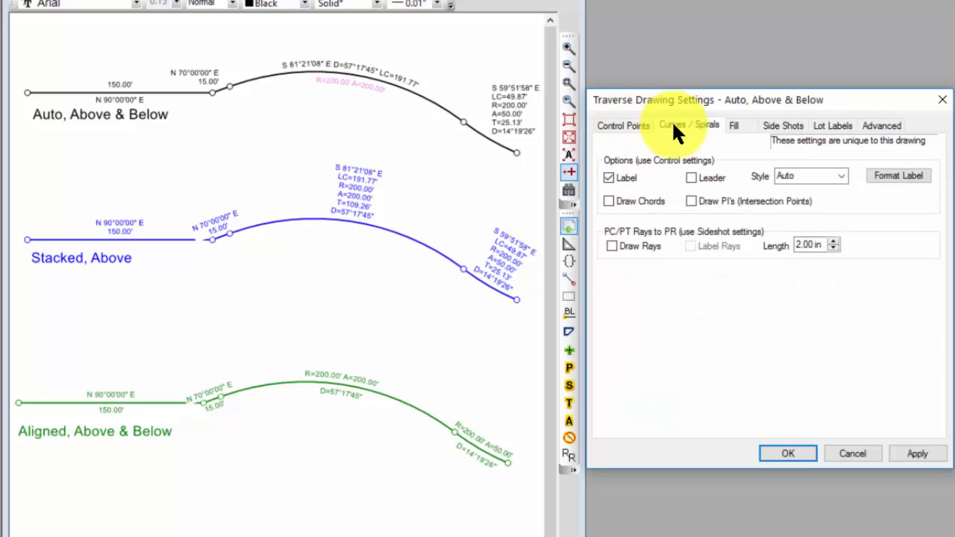
{"action": "left_click", "coordinate": [633, 127]}
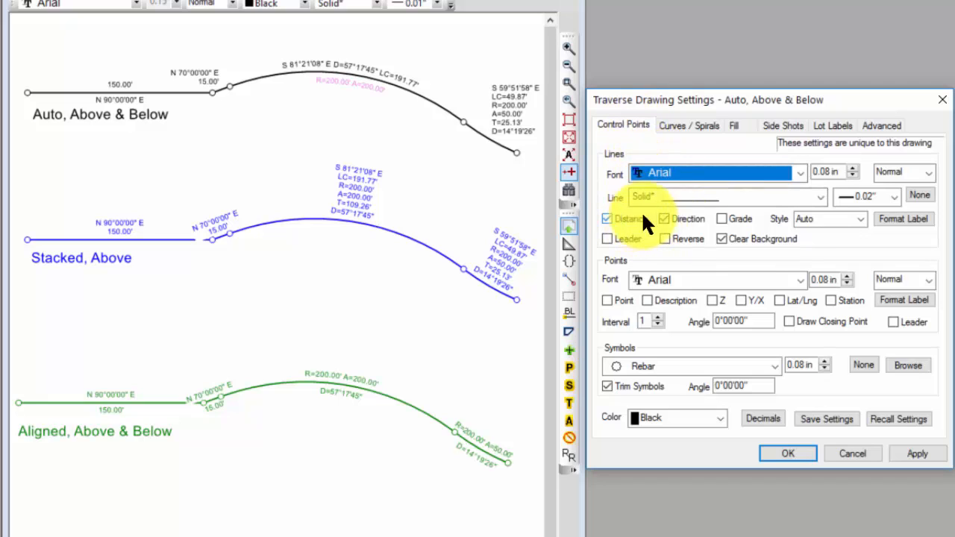
{"action": "left_click", "coordinate": [687, 214]}
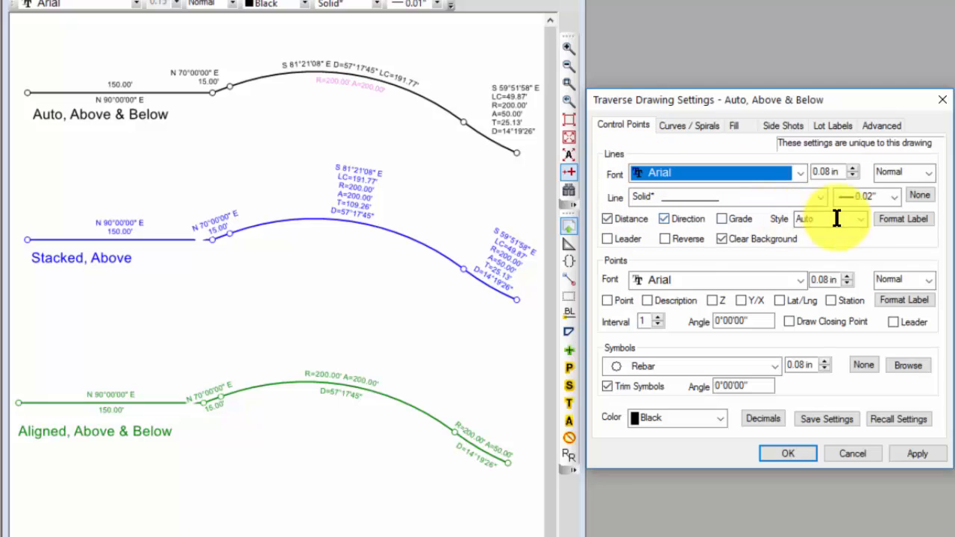
{"action": "left_click", "coordinate": [860, 219]}
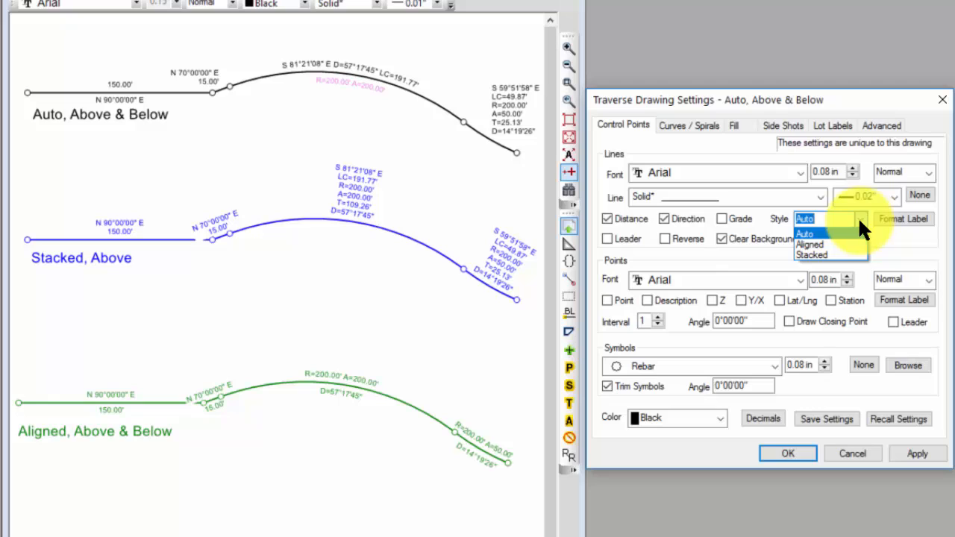
{"action": "left_click", "coordinate": [827, 232]}
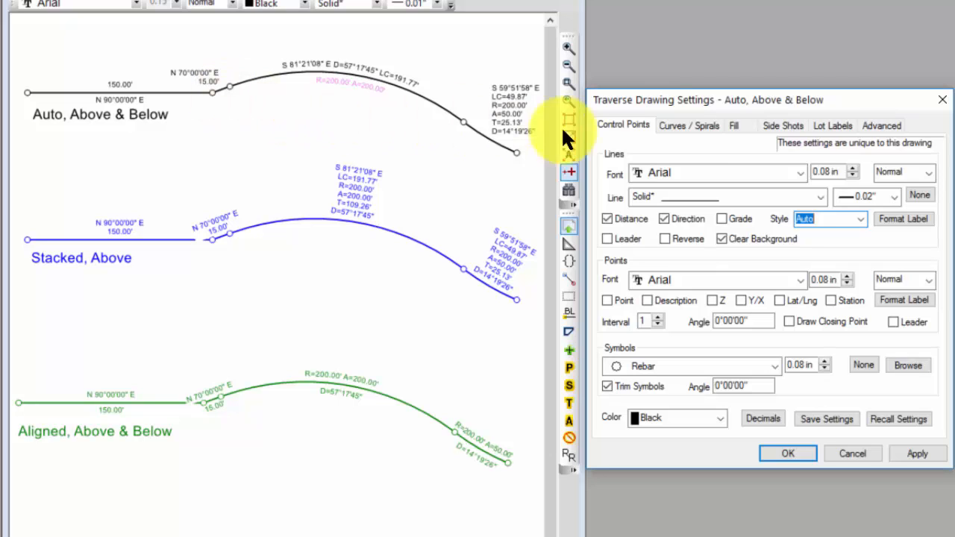
Choose the Auto style for the curve and spiral labels of the black traverse.
{"action": "left_click", "coordinate": [677, 127]}
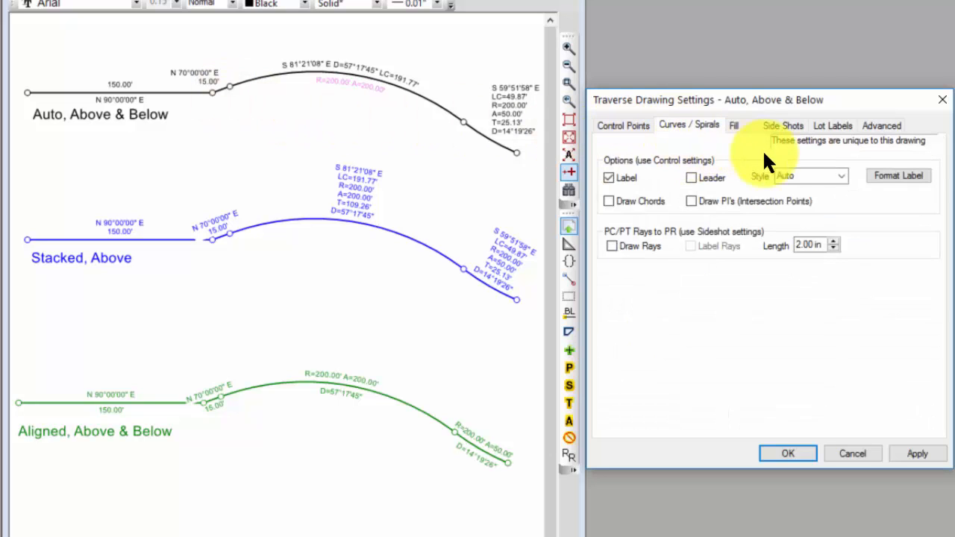
{"action": "left_click", "coordinate": [840, 177]}
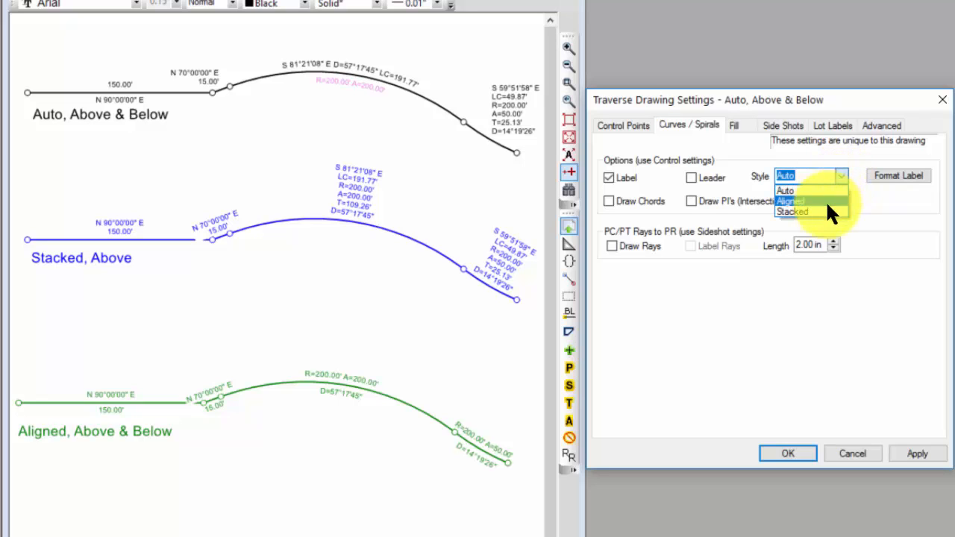
{"action": "left_click", "coordinate": [810, 191]}
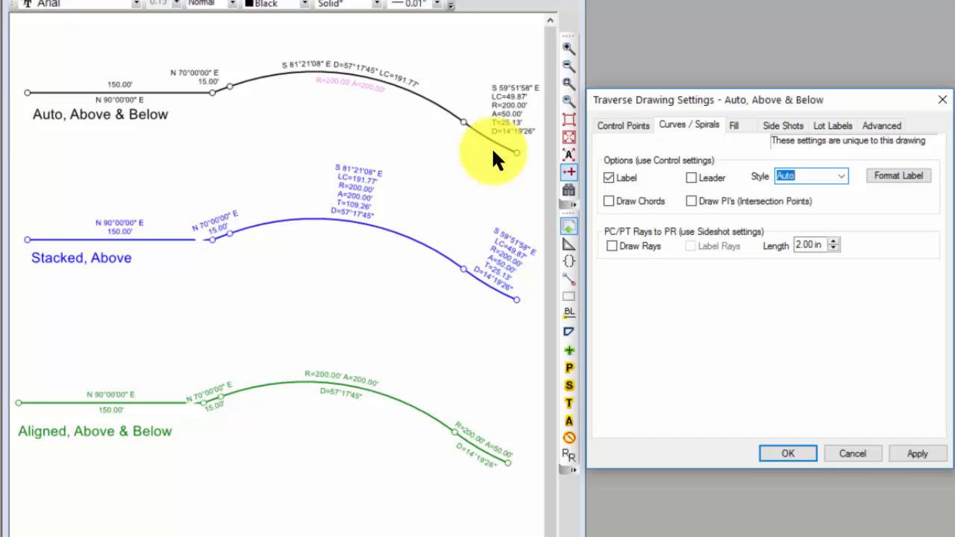
Turn on leaders for the black traverse's curve and line labels, and move the short line's N 70°00'00" E label farther from its line.
{"action": "left_click", "coordinate": [692, 178]}
{"action": "left_click", "coordinate": [624, 125]}
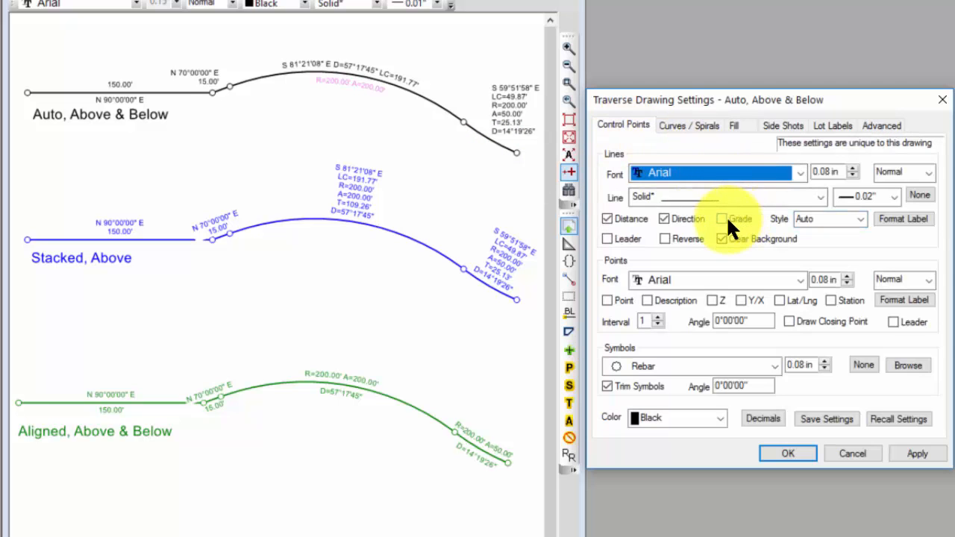
{"action": "left_click", "coordinate": [608, 238]}
{"action": "left_click", "coordinate": [924, 454]}
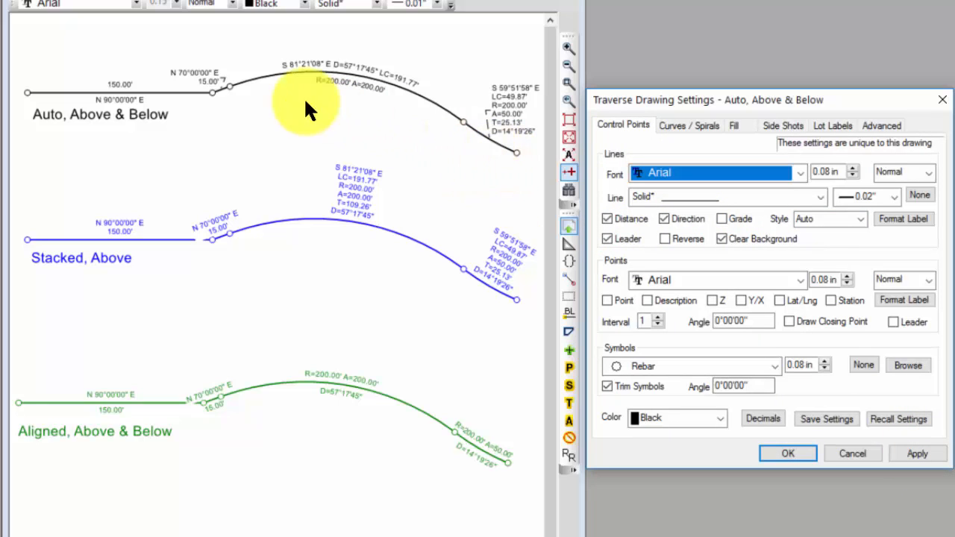
{"action": "left_click", "coordinate": [776, 451]}
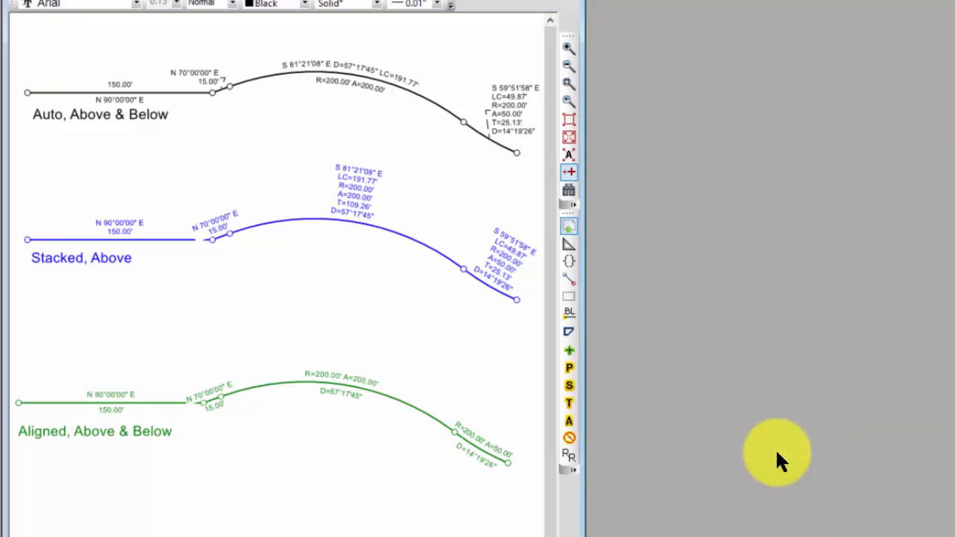
{"action": "left_click_drag", "start_coordinate": [210, 74], "coordinate": [196, 68]}
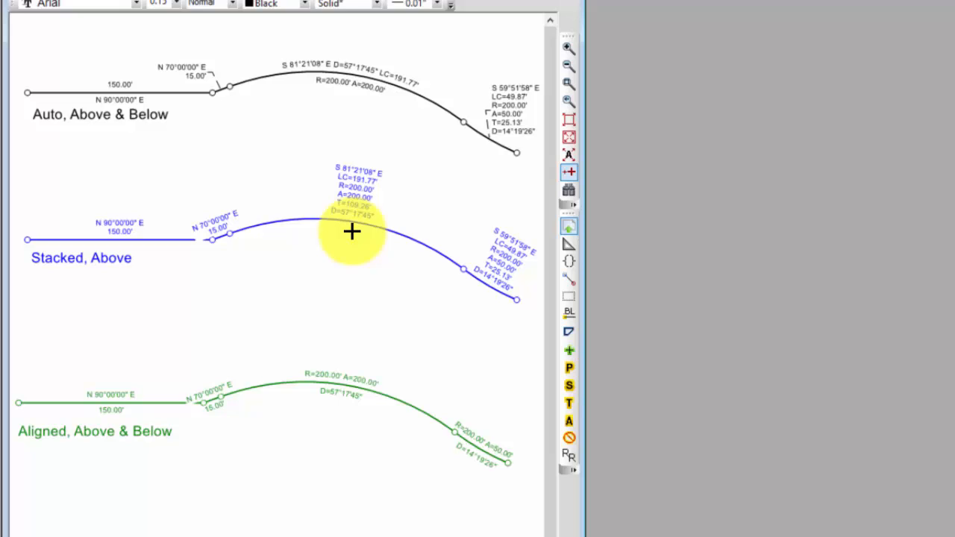
Open the drawing settings of the blue Stacked, Above traverse and check the label style for lines and curves.
{"action": "double_click", "coordinate": [347, 220]}
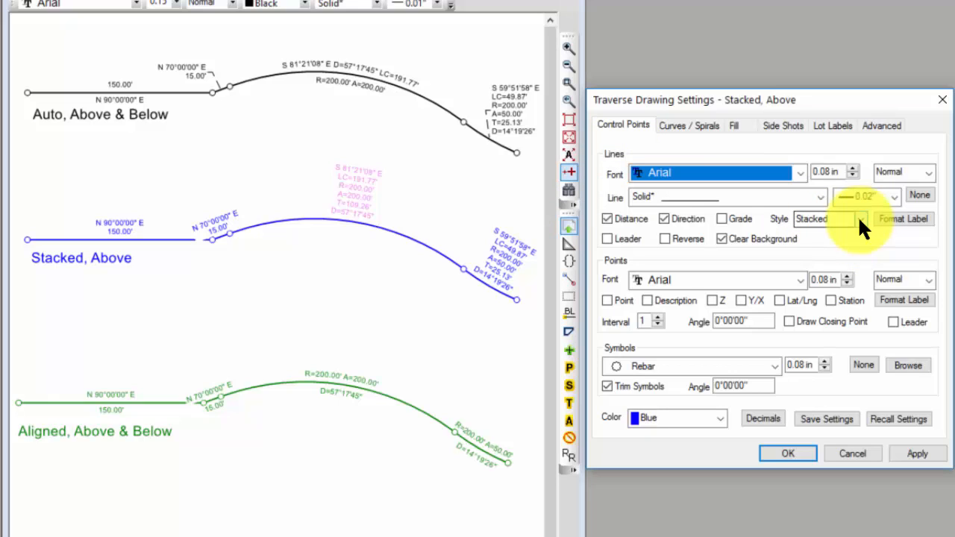
{"action": "left_click", "coordinate": [693, 127]}
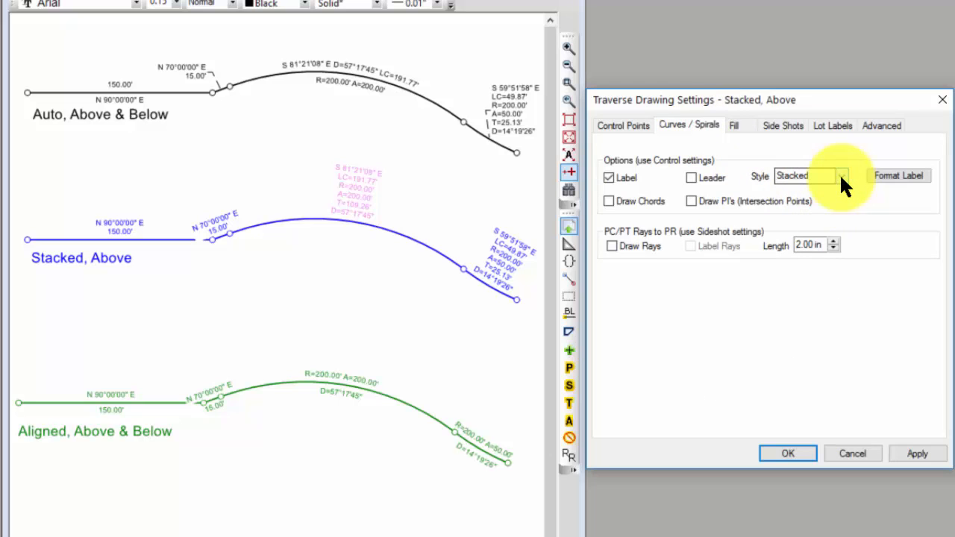
{"action": "left_click", "coordinate": [634, 123]}
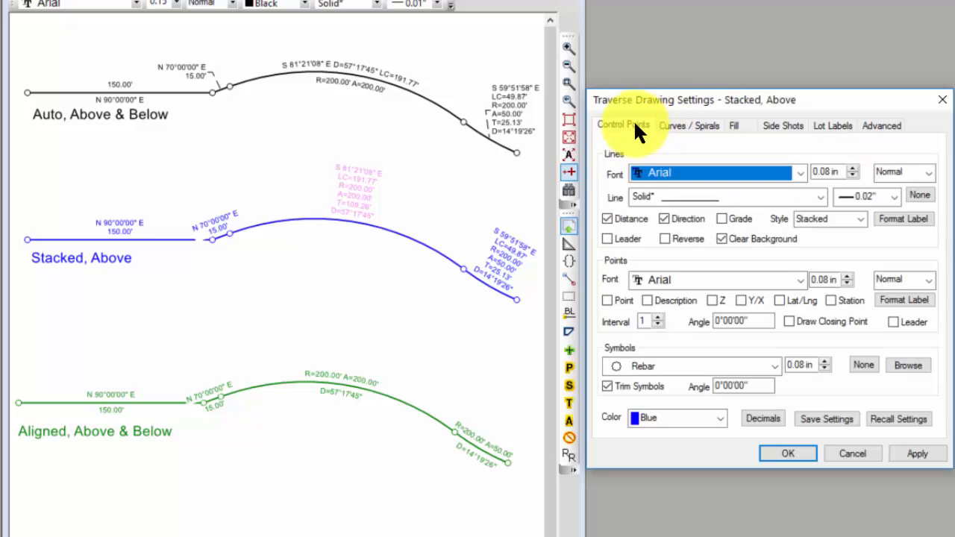
Examine the aligned and stacked format codes of the blue traverse's line labels.
{"action": "left_click", "coordinate": [903, 221]}
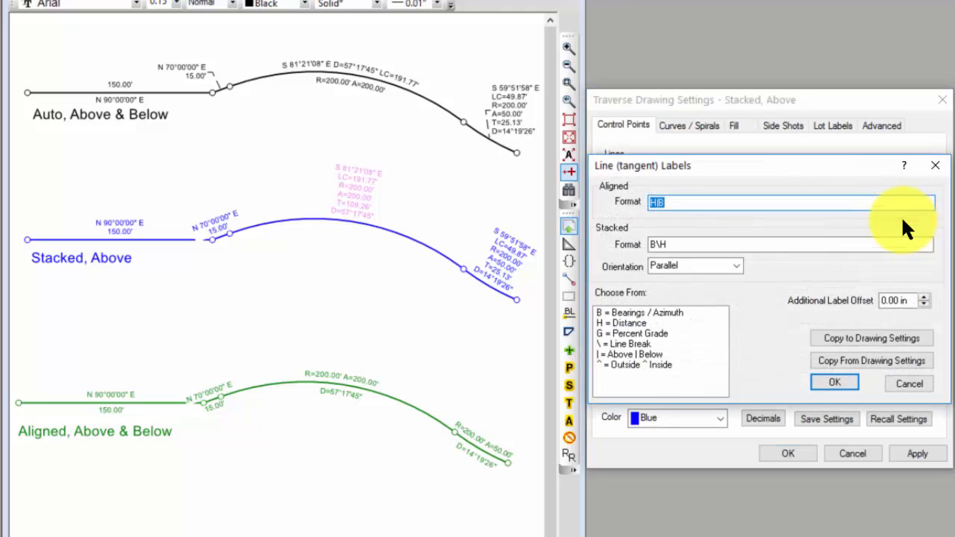
{"action": "left_click", "coordinate": [717, 202]}
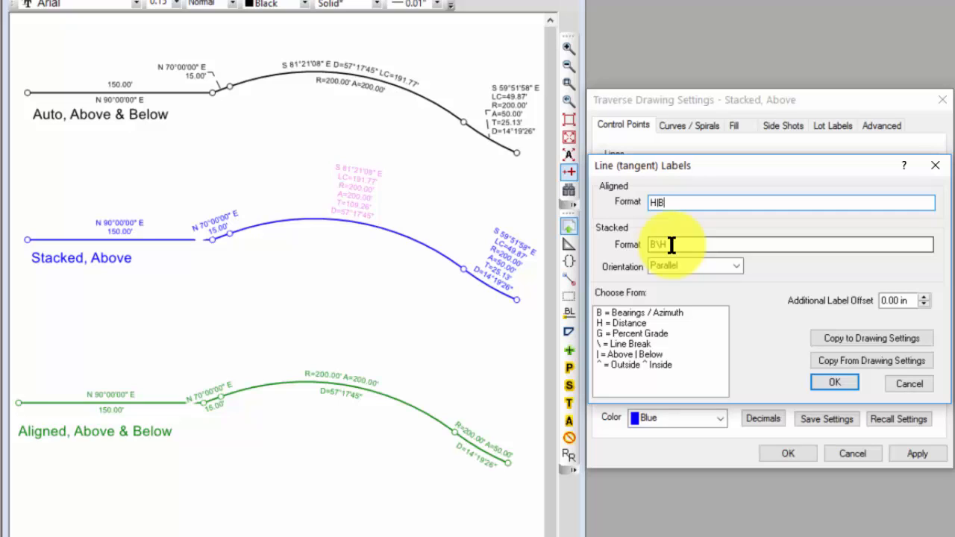
{"action": "left_click", "coordinate": [724, 247]}
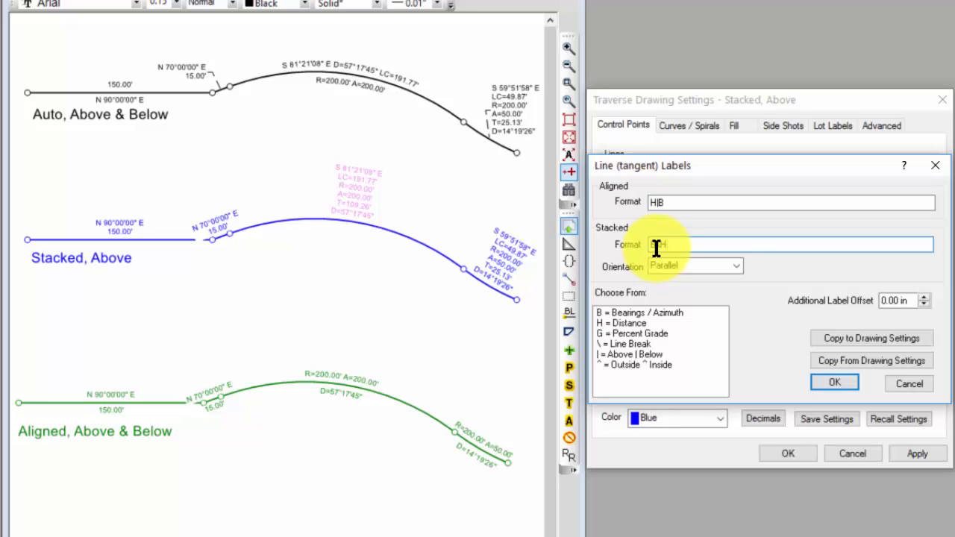
{"action": "left_click", "coordinate": [656, 246]}
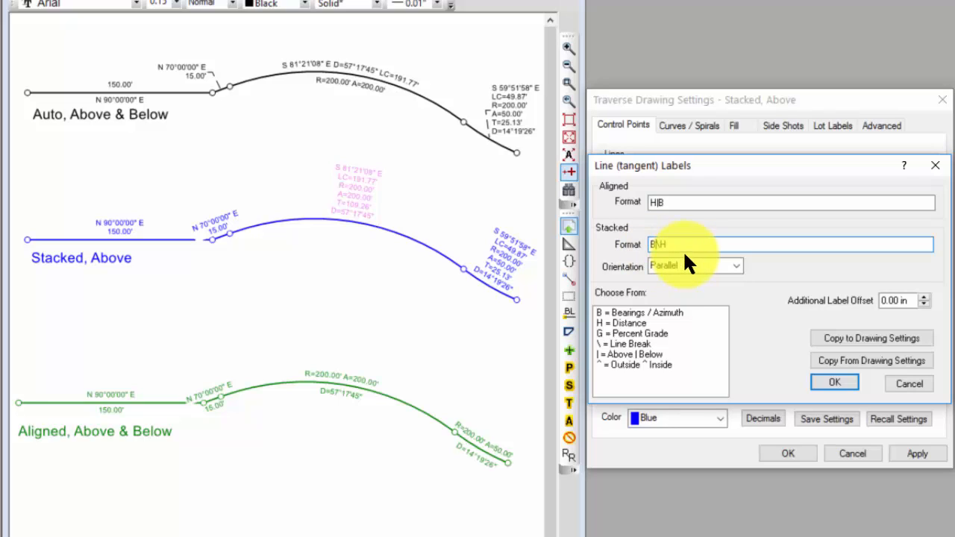
{"action": "left_click", "coordinate": [677, 246]}
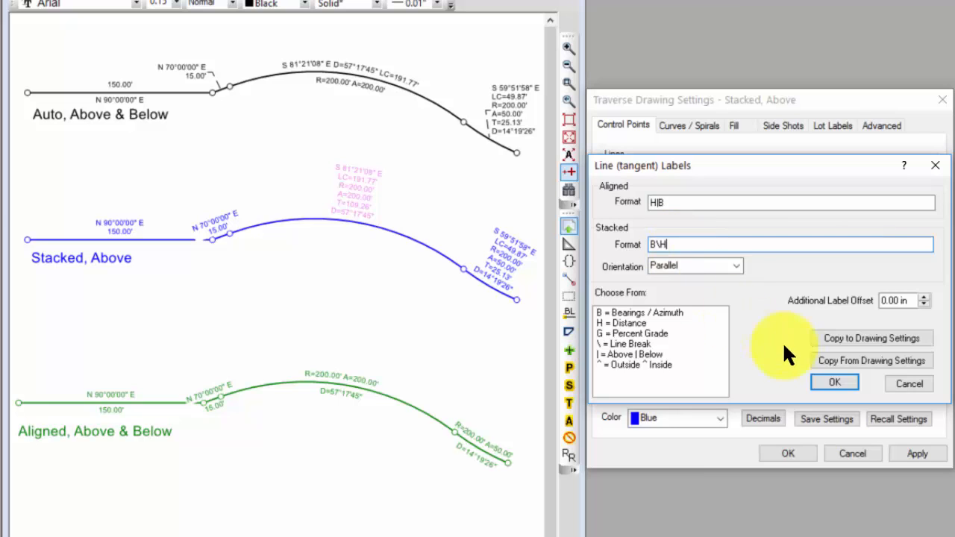
{"action": "left_click", "coordinate": [831, 383]}
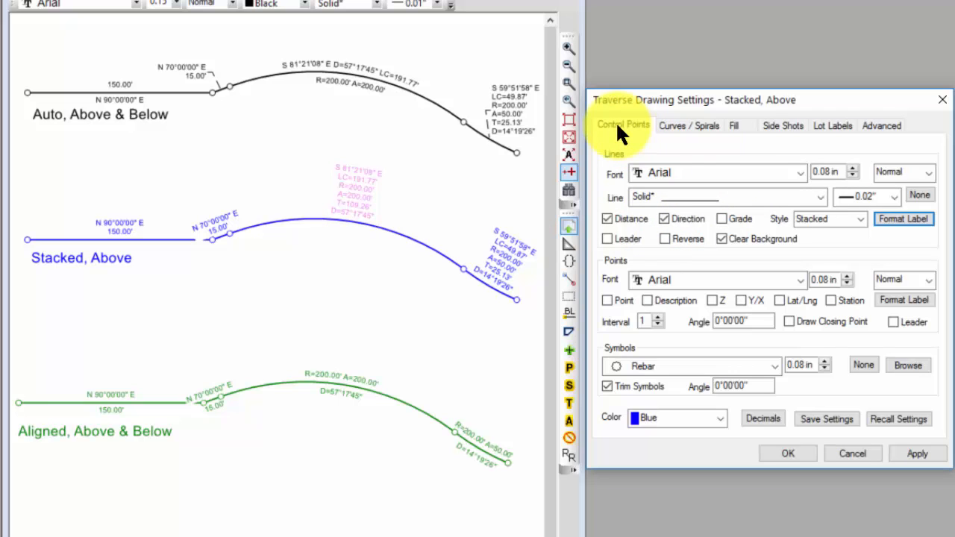
Review the orientation choices for the blue traverse's stacked line labels, and close its drawing settings.
{"action": "left_click", "coordinate": [919, 218]}
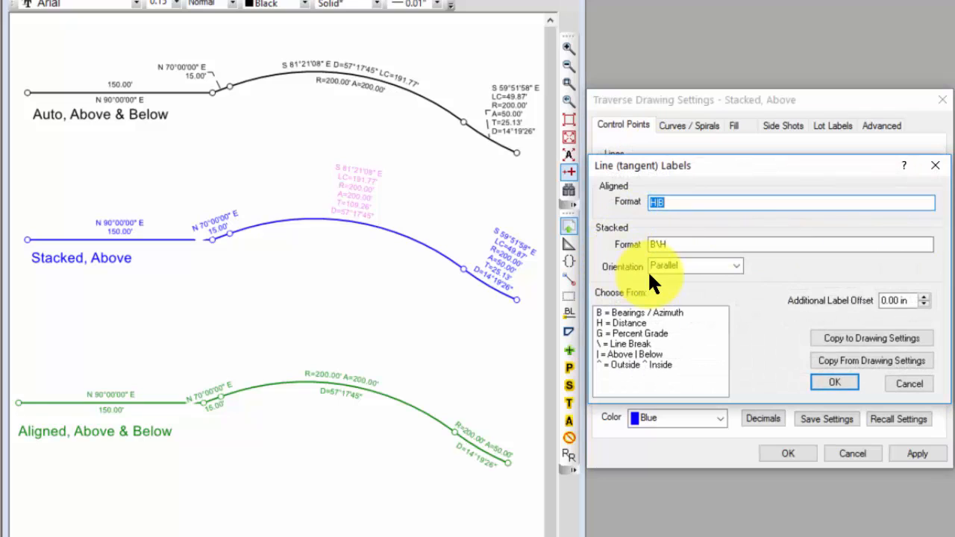
{"action": "left_click", "coordinate": [737, 267]}
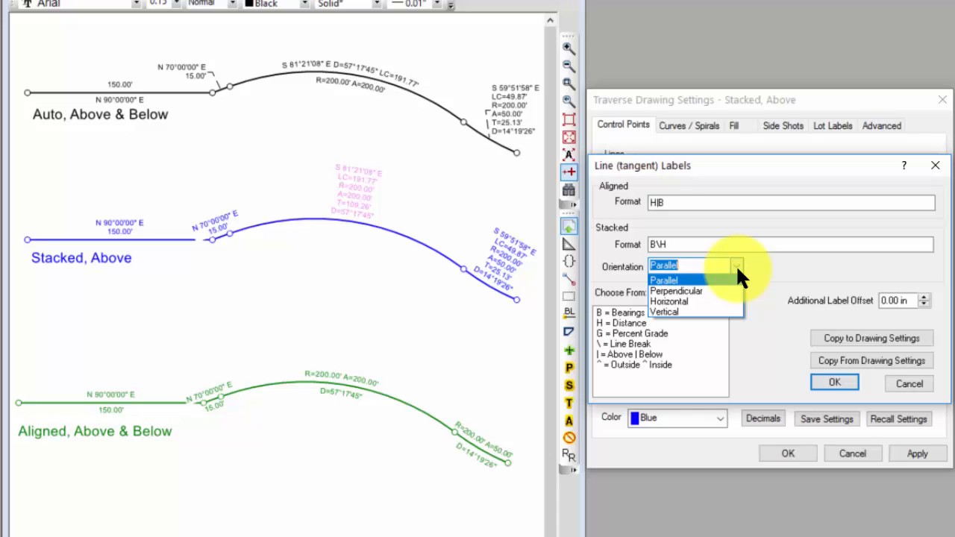
{"action": "left_click", "coordinate": [775, 263]}
{"action": "left_click", "coordinate": [839, 376]}
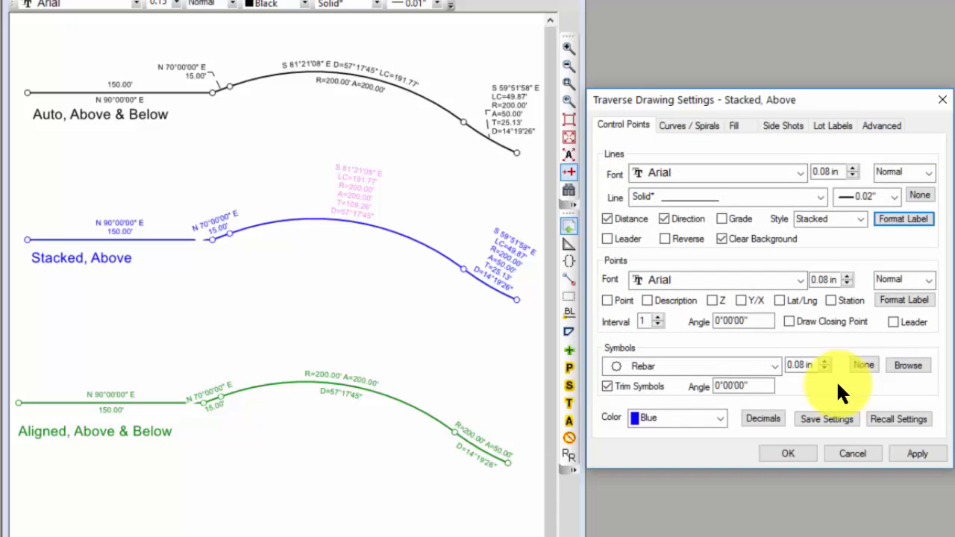
{"action": "left_click", "coordinate": [791, 454]}
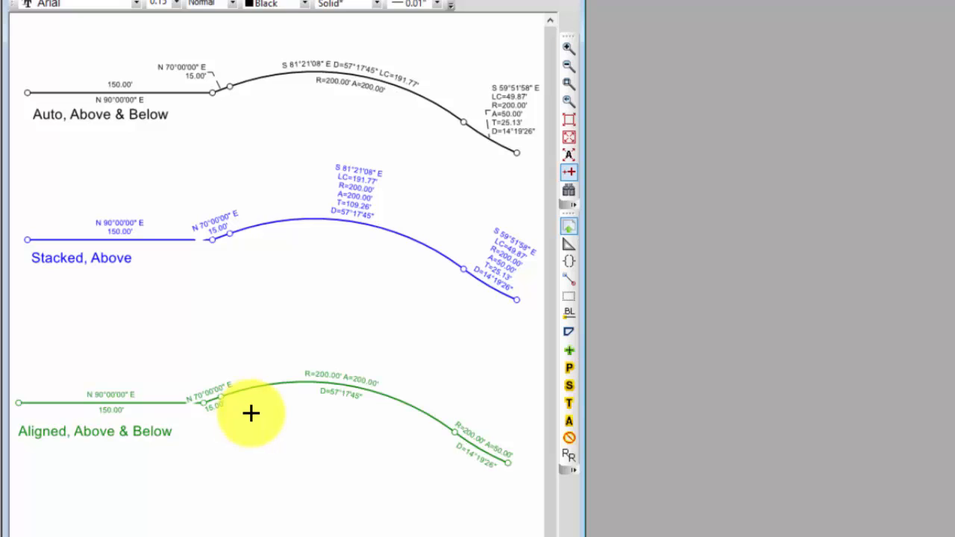
Open the green Aligned, Above & Below traverse's drawing settings, choose the Aligned style for line labels, and check the curve label style.
{"action": "mouse_move", "coordinate": [334, 379]}
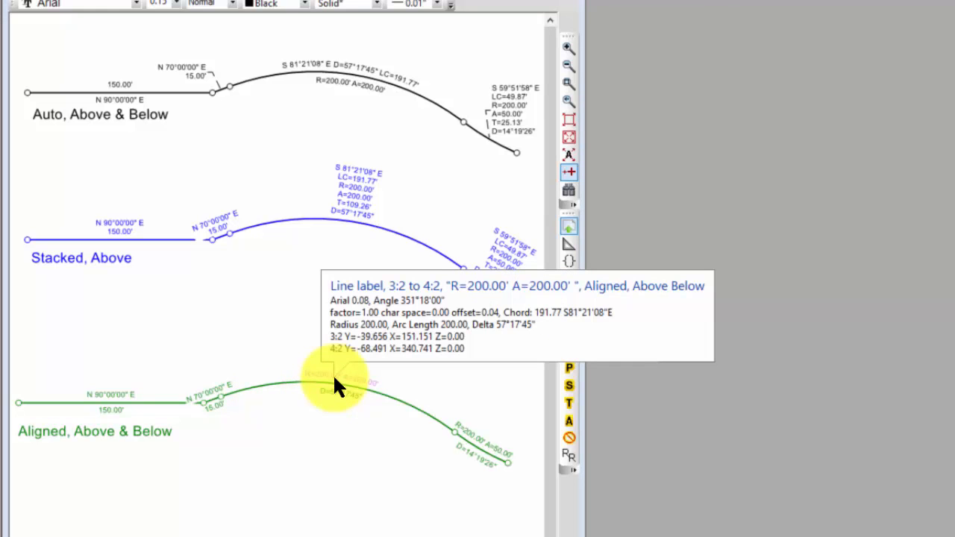
{"action": "double_click", "coordinate": [335, 380]}
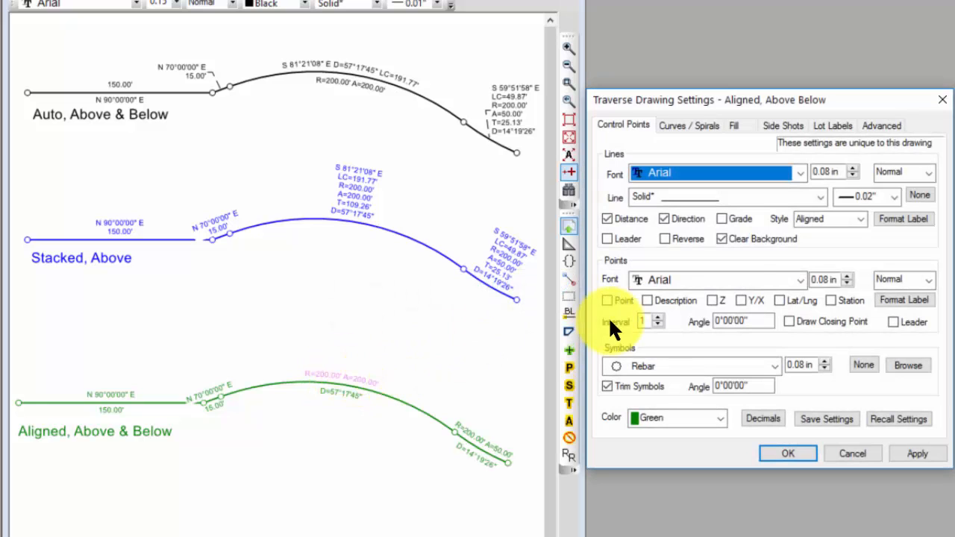
{"action": "left_click", "coordinate": [859, 217]}
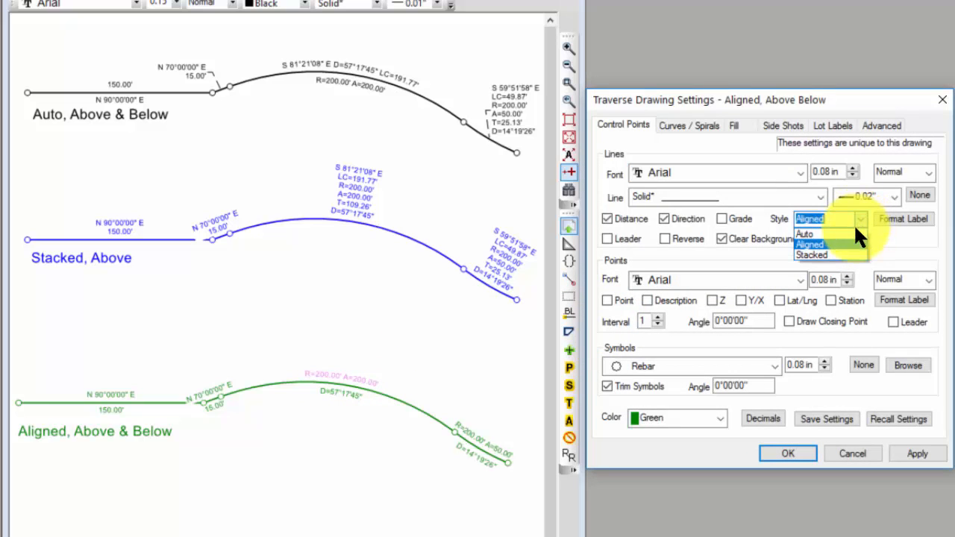
{"action": "left_click", "coordinate": [841, 245]}
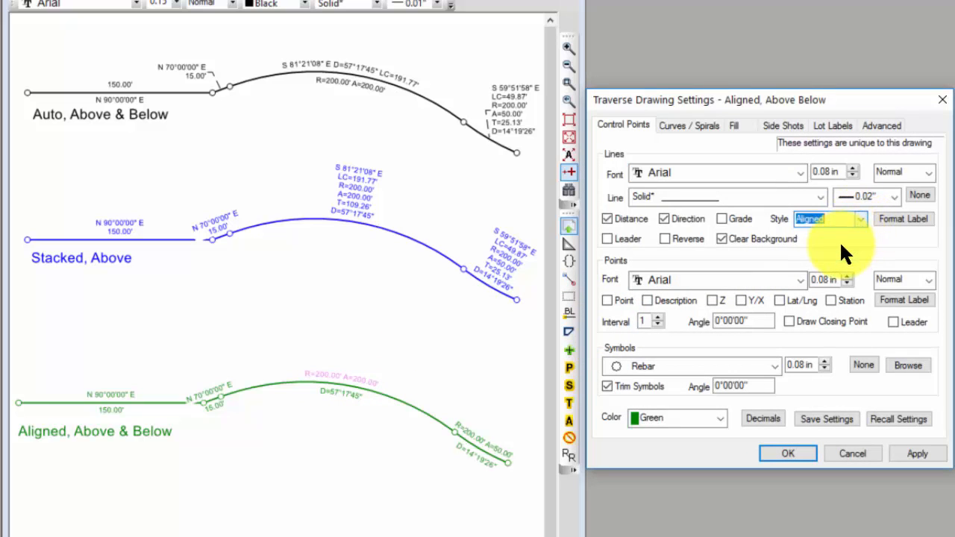
{"action": "left_click", "coordinate": [674, 125]}
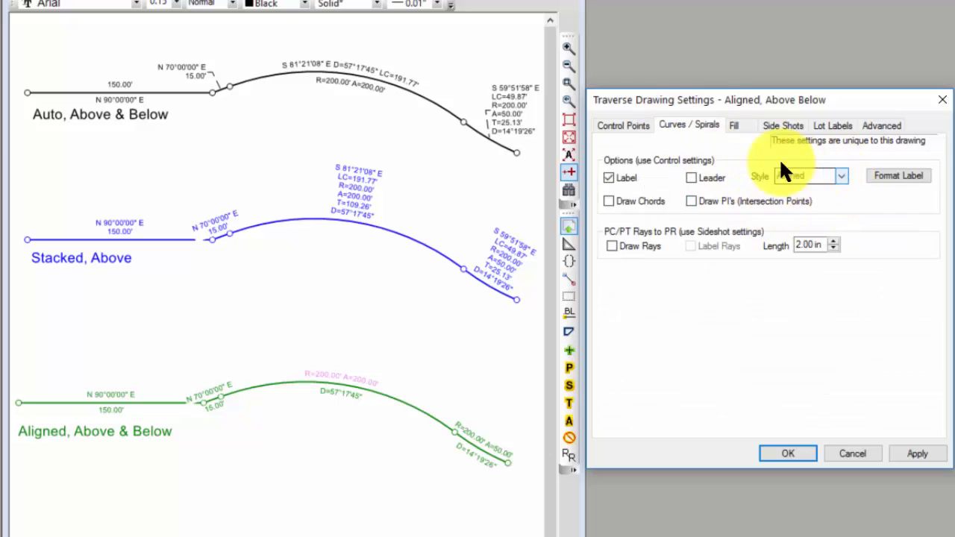
{"action": "left_click", "coordinate": [639, 123]}
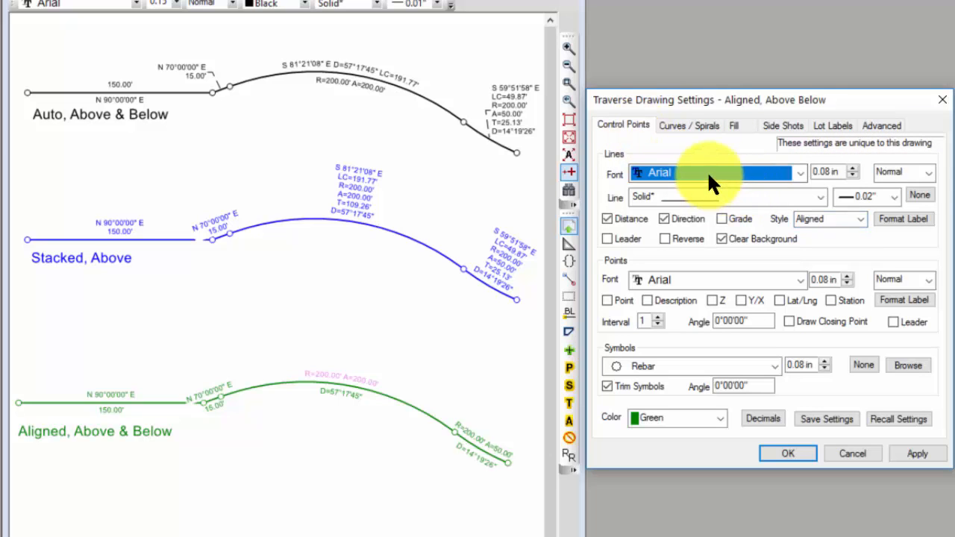
Set the green traverse's aligned line label format to B | H and accept its drawing settings.
{"action": "left_click", "coordinate": [892, 217]}
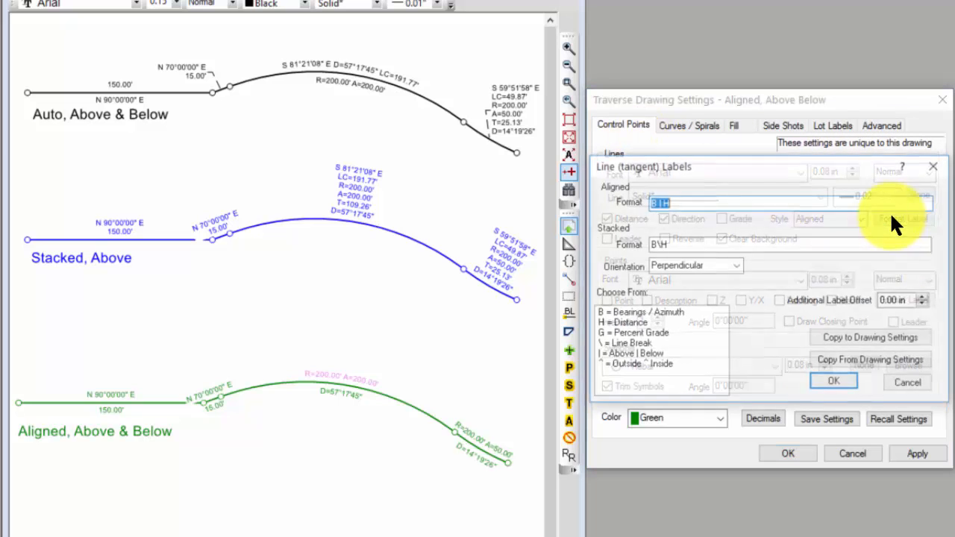
{"action": "type", "text": "B | H"}
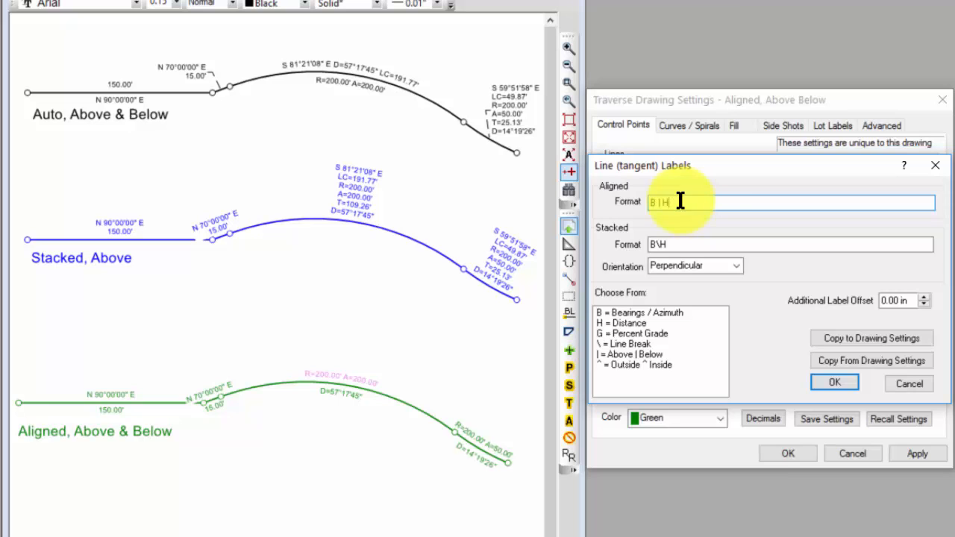
{"action": "left_click", "coordinate": [831, 382]}
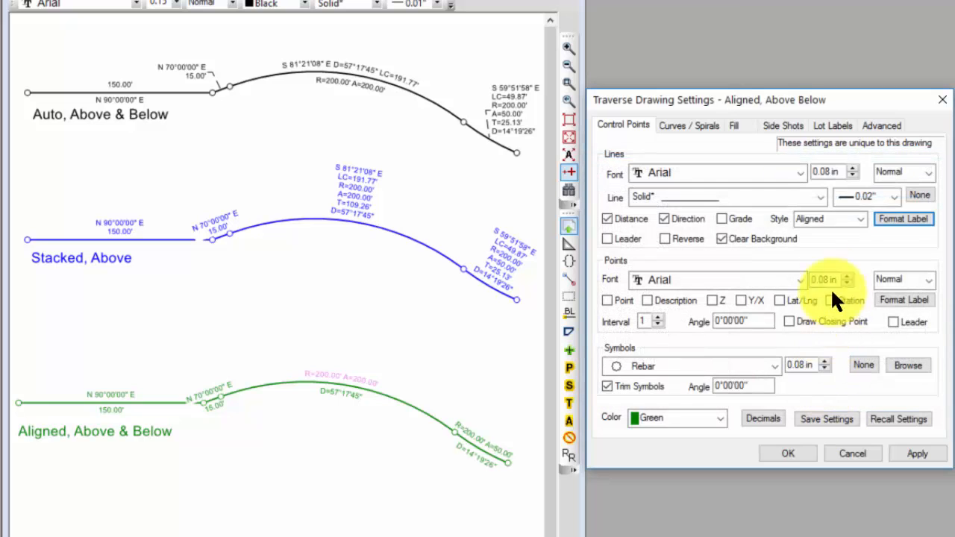
{"action": "left_click", "coordinate": [790, 454]}
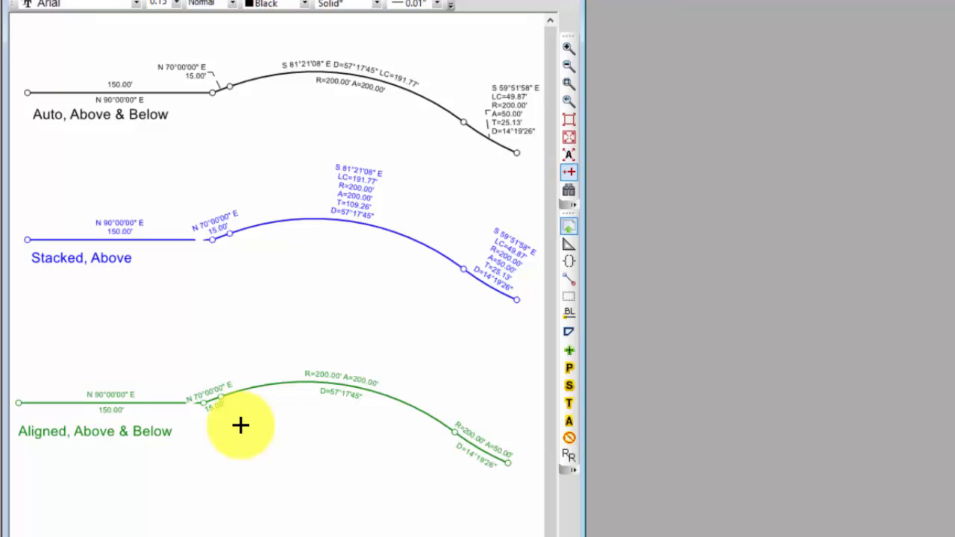